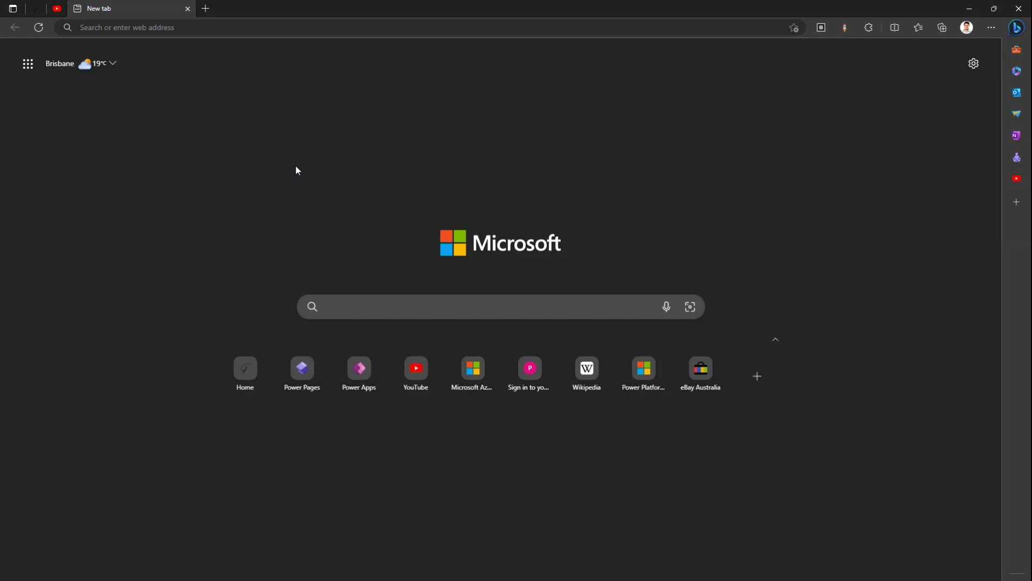
Step: Load girishuppal.com in Edge and bring up the Settings and more menu
{"action": "key", "text": "super"}
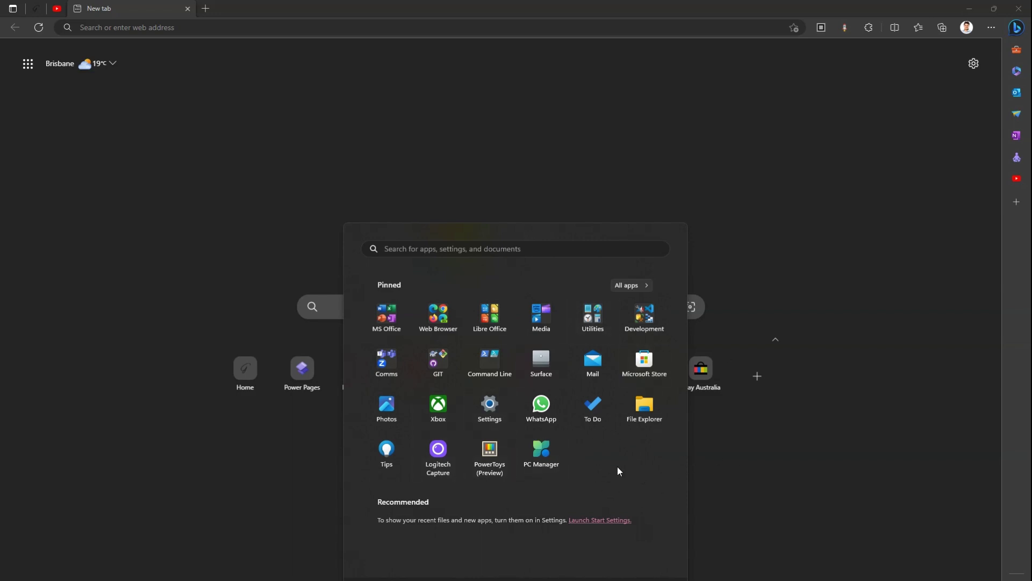
{"action": "left_click", "coordinate": [624, 127]}
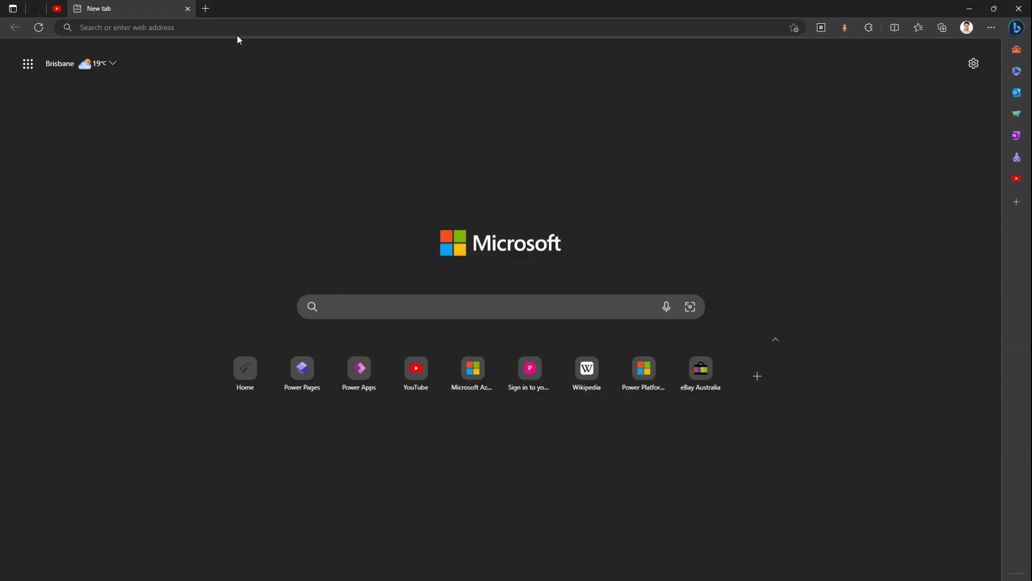
{"action": "left_click", "coordinate": [198, 28]}
{"action": "type", "text": "girishuppal.com"}
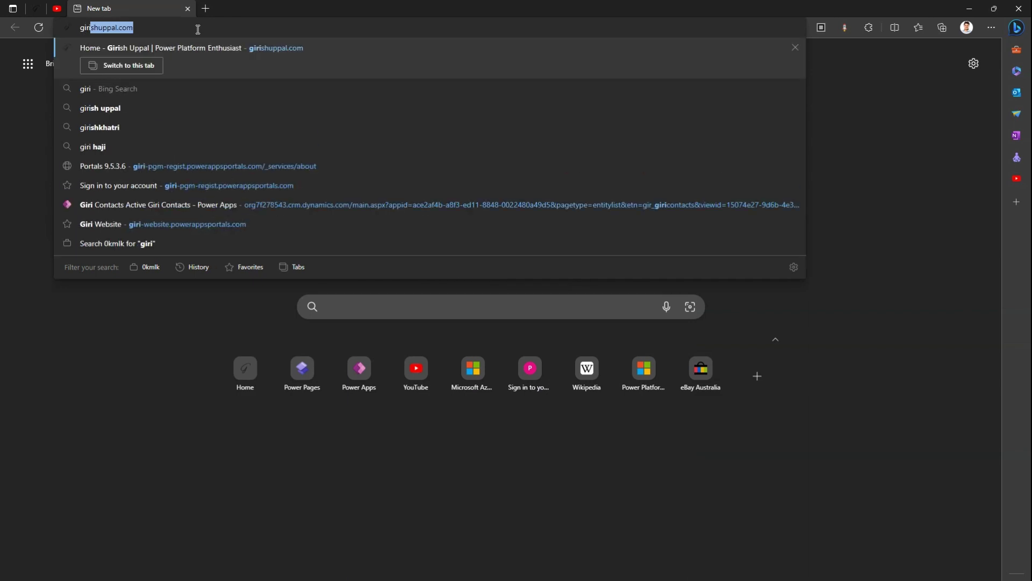
{"action": "key", "text": "Return"}
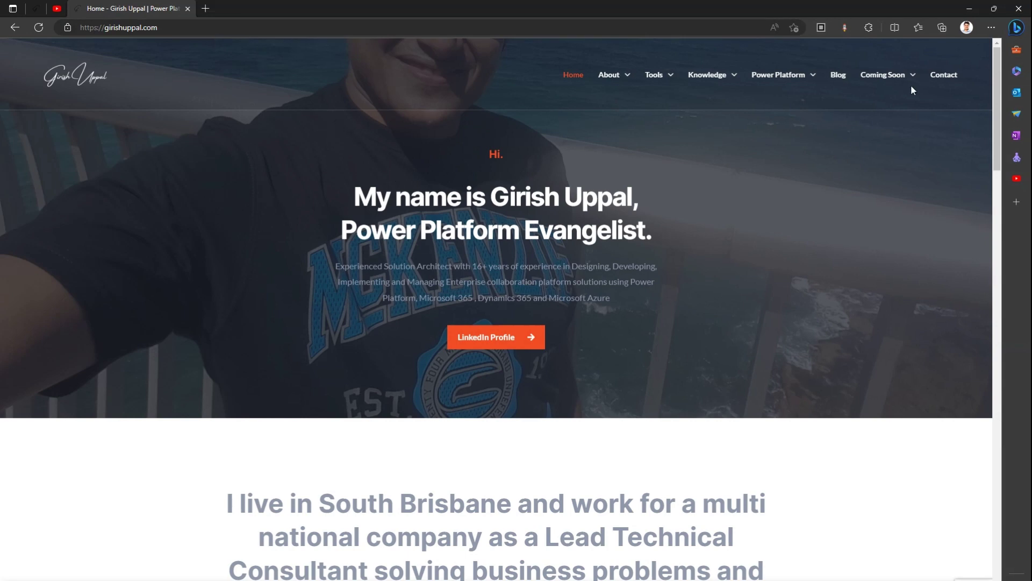
{"action": "left_click", "coordinate": [992, 27]}
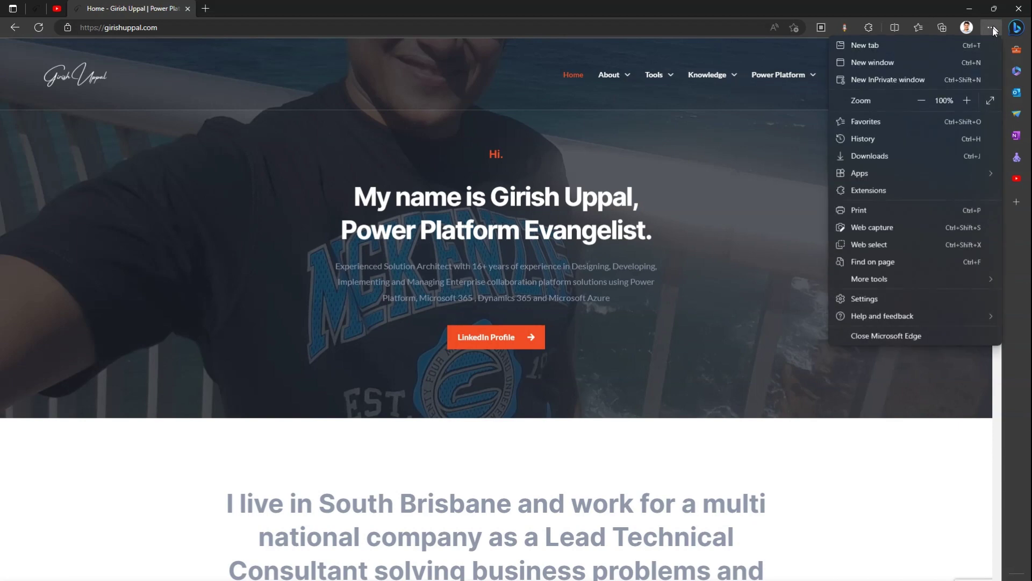
{"action": "mouse_move", "coordinate": [860, 173]}
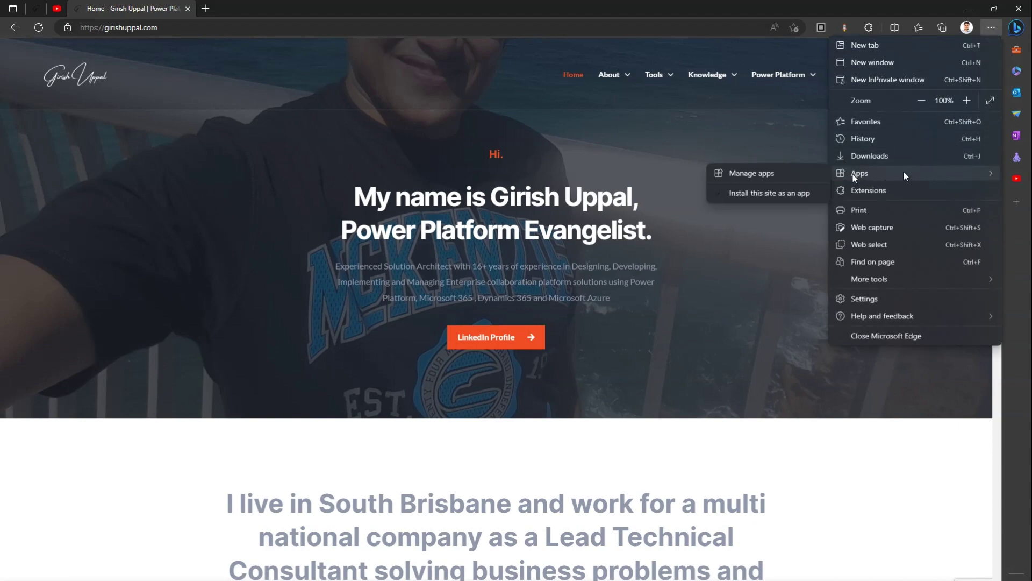
Step: Start installing girishuppal.com as an app, renaming it to 'Girish Uppal'
{"action": "left_click", "coordinate": [747, 194]}
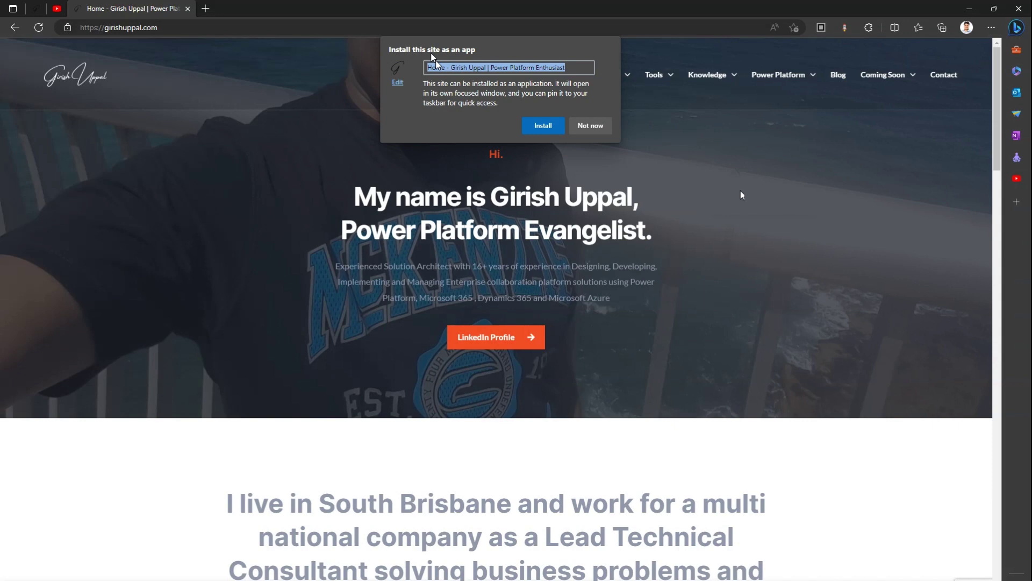
{"action": "left_click", "coordinate": [439, 66]}
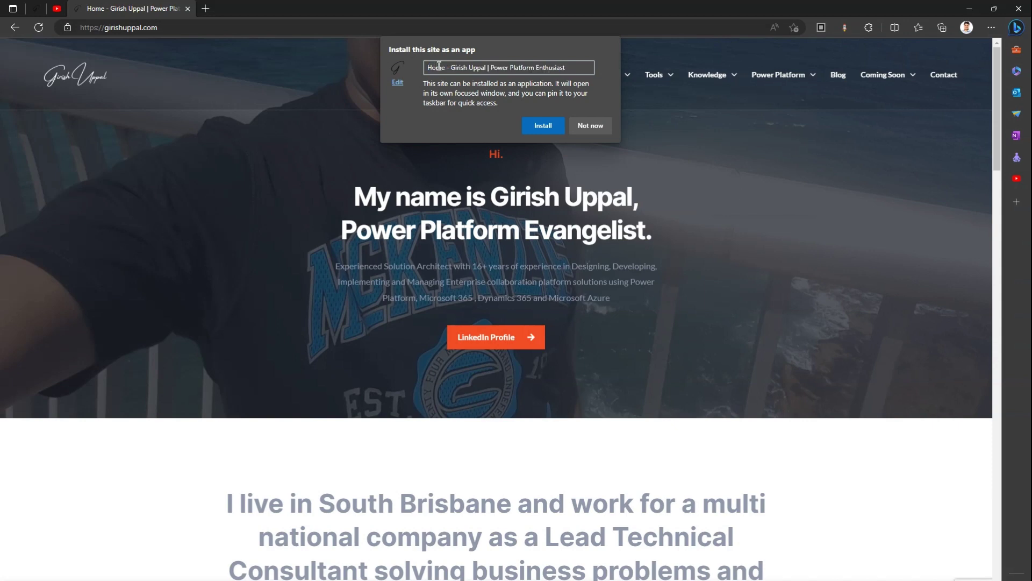
{"action": "triple_click", "coordinate": [439, 67]}
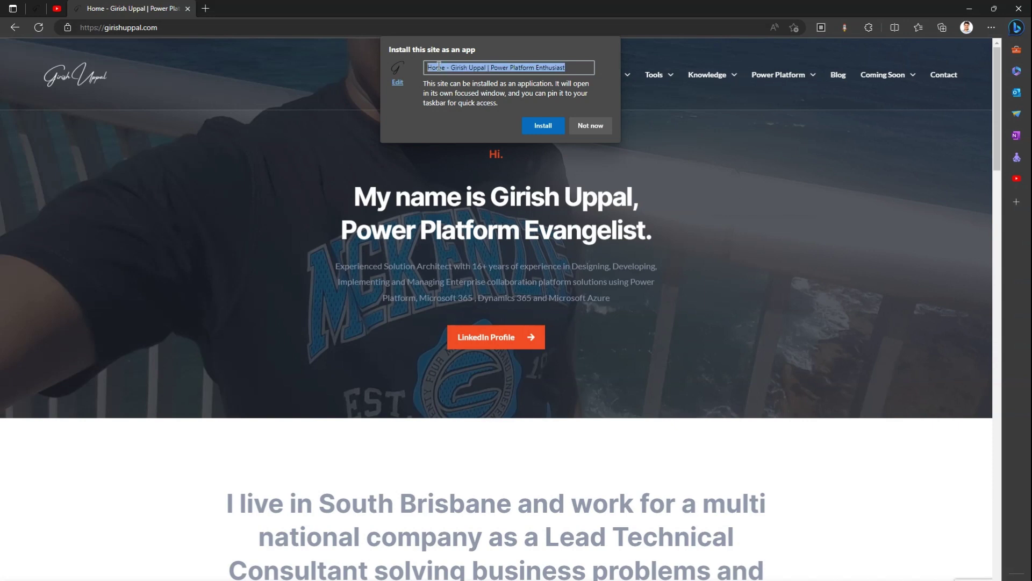
{"action": "type", "text": "Gi"}
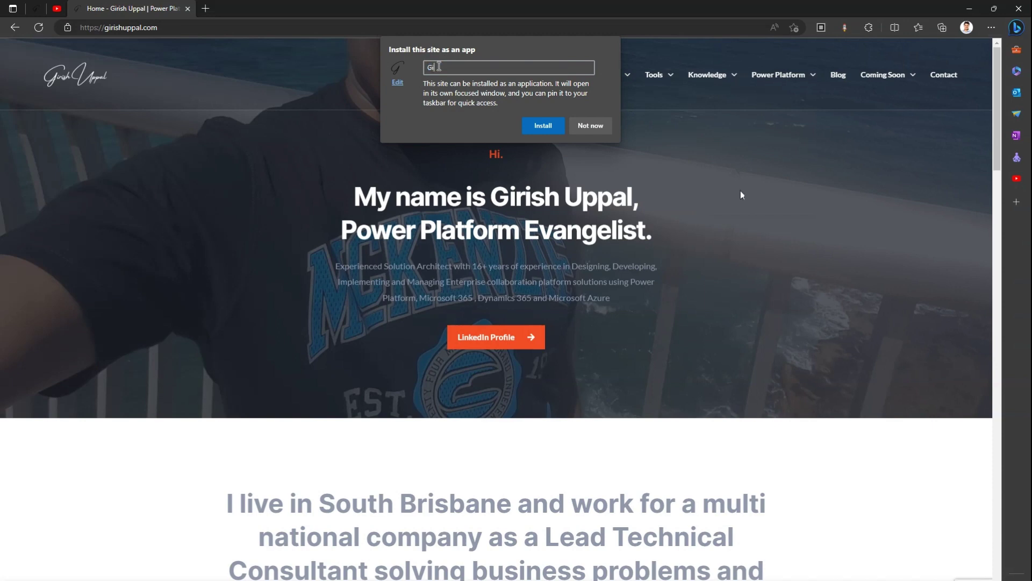
{"action": "type", "text": "rish Uppal"}
Step: Install the Girish Uppal app and launch it from its Start menu tile
{"action": "left_click", "coordinate": [540, 124]}
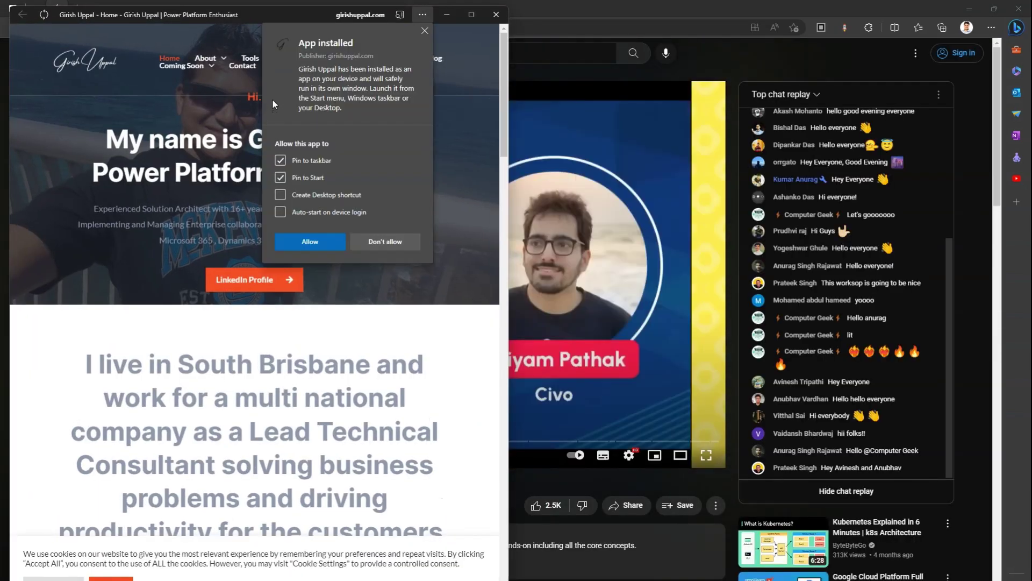
{"action": "key", "text": "super"}
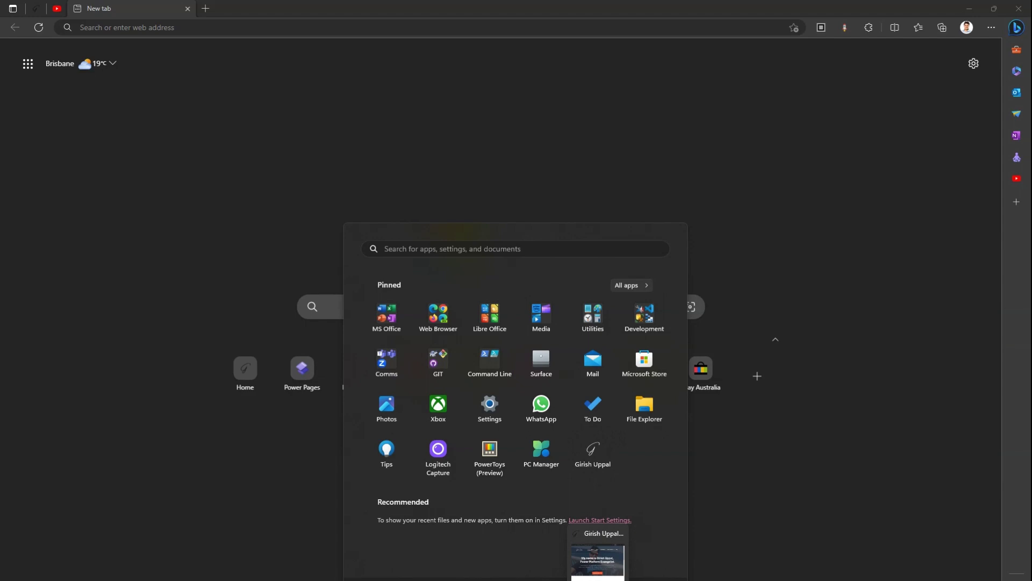
{"action": "mouse_move", "coordinate": [597, 569]}
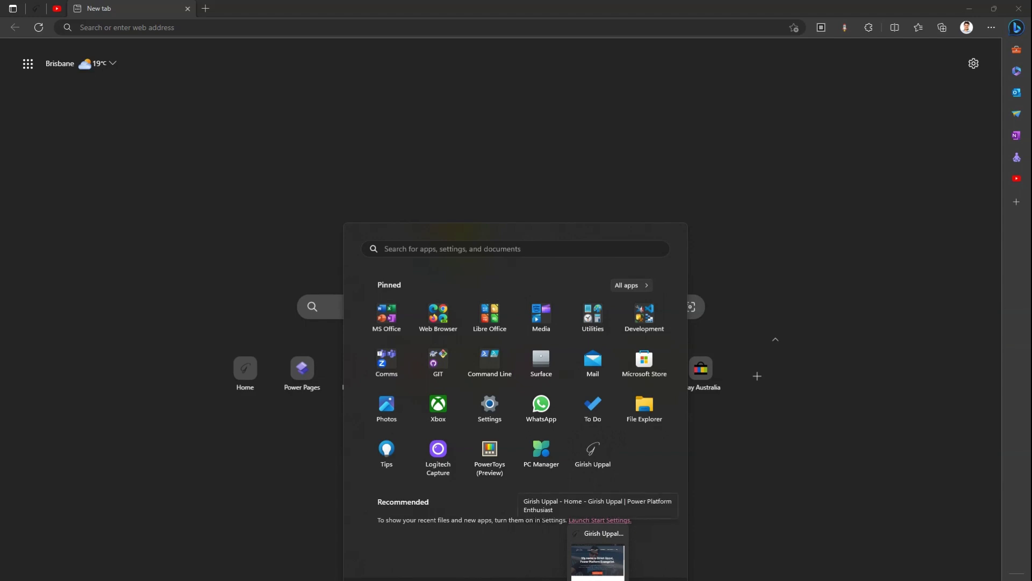
{"action": "left_click", "coordinate": [598, 562]}
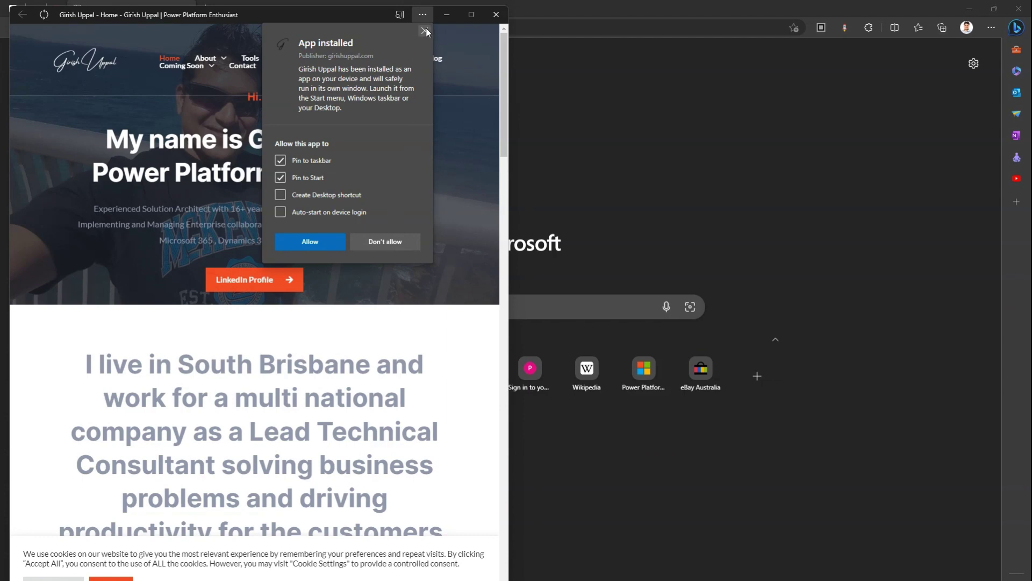
Step: Dismiss the app-installed notice, centre the app window and browse its options menu
{"action": "left_click", "coordinate": [425, 31]}
{"action": "mouse_move", "coordinate": [295, 12]}
{"action": "left_mouse_down"}
{"action": "mouse_move", "coordinate": [413, 22]}
{"action": "mouse_move", "coordinate": [427, 106]}
{"action": "mouse_move", "coordinate": [488, 49]}
{"action": "mouse_move", "coordinate": [472, 23]}
{"action": "left_mouse_up"}
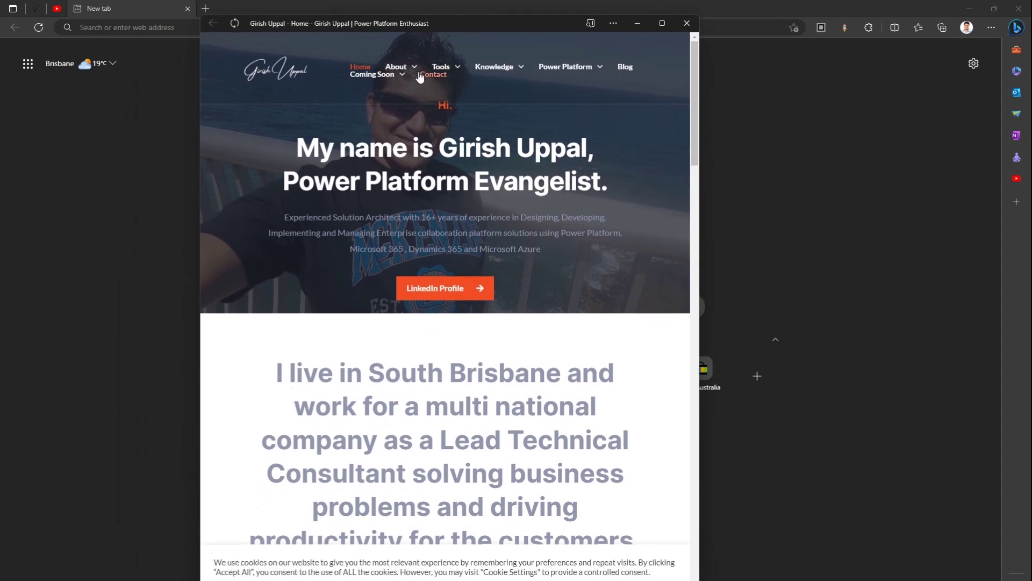
{"action": "left_click", "coordinate": [614, 24]}
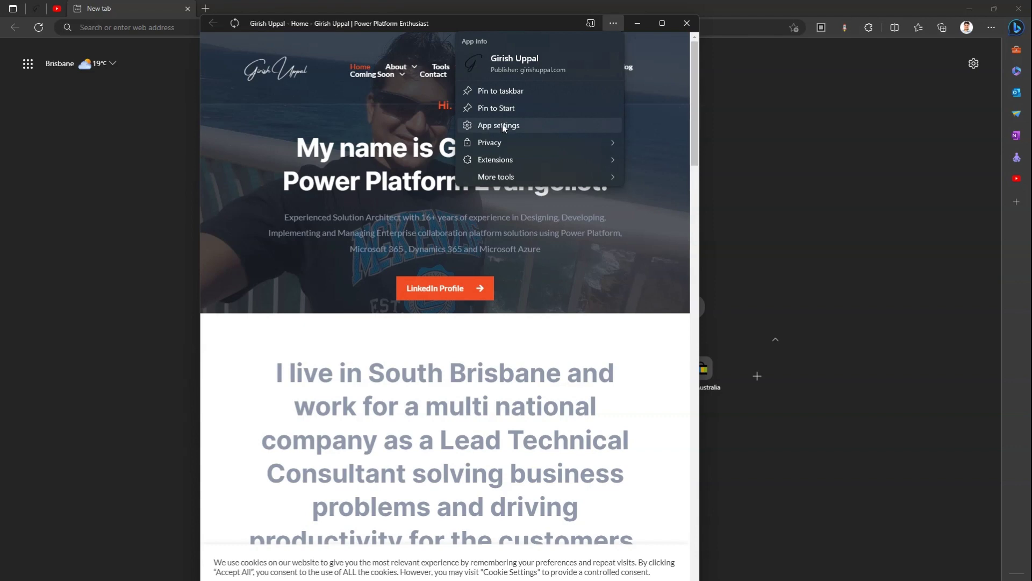
{"action": "mouse_move", "coordinate": [496, 177]}
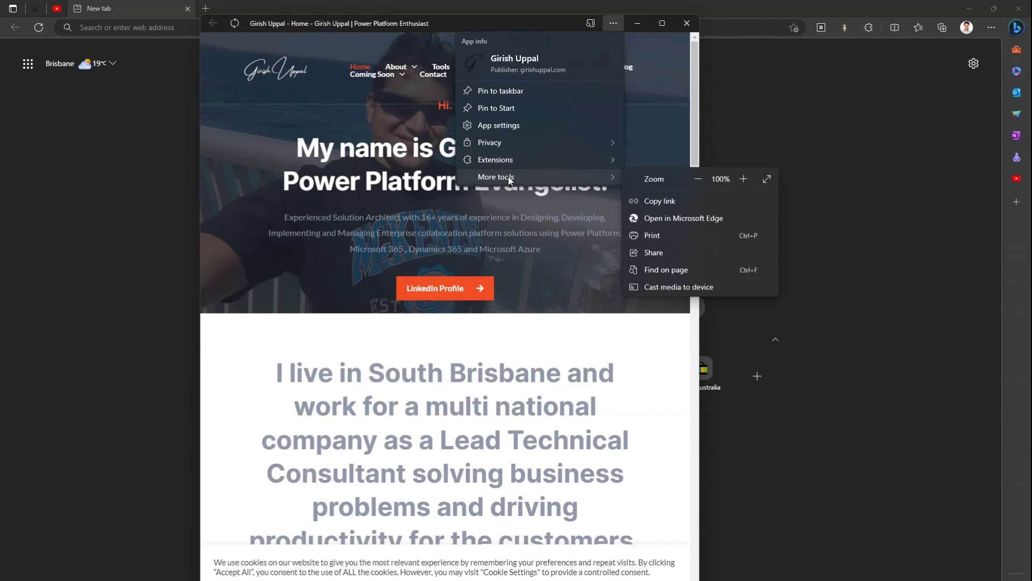
{"action": "left_click", "coordinate": [419, 20]}
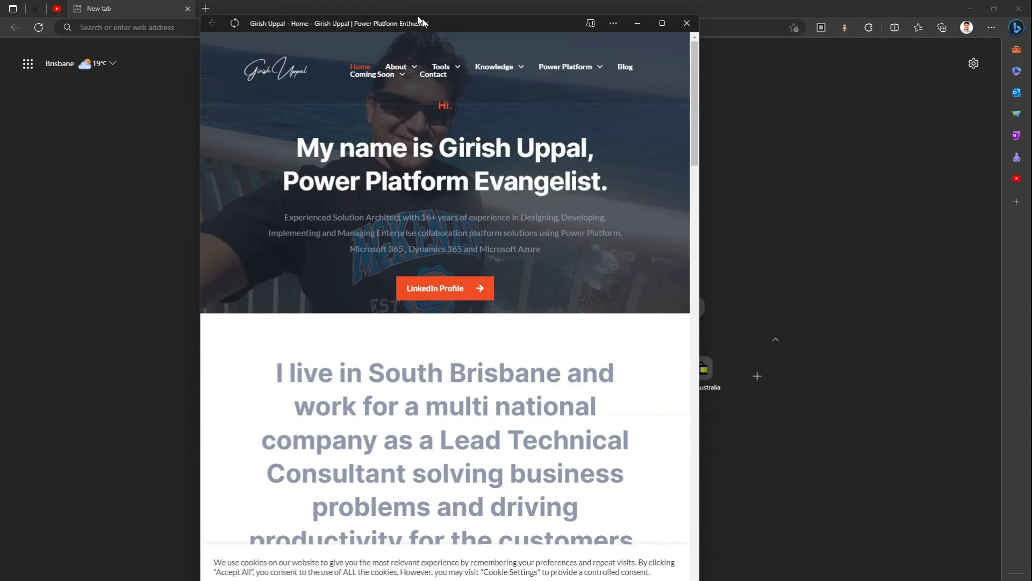
Step: Close the Girish Uppal app window and load Wikipedia in Edge
{"action": "left_click", "coordinate": [686, 24]}
{"action": "type", "text": "wiki"}
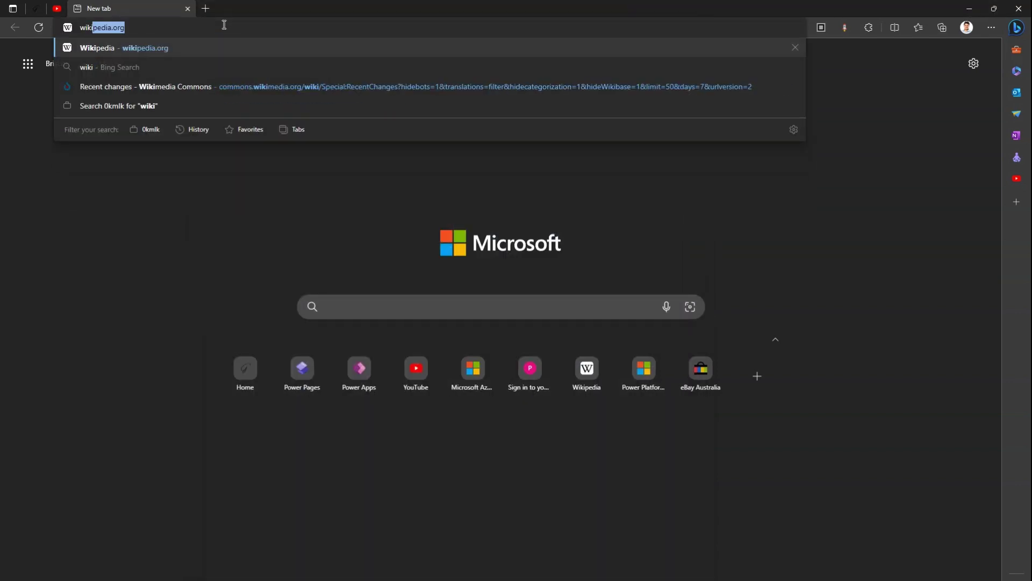
{"action": "key", "text": "Return"}
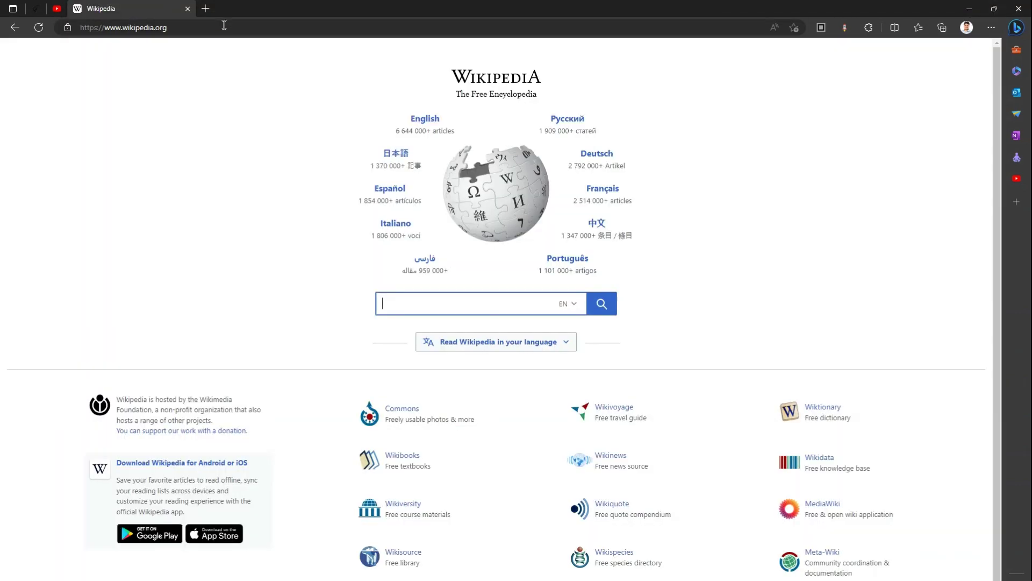
Step: Install Wikipedia as an app, check it in Start, and return to Edge
{"action": "left_click", "coordinate": [992, 27]}
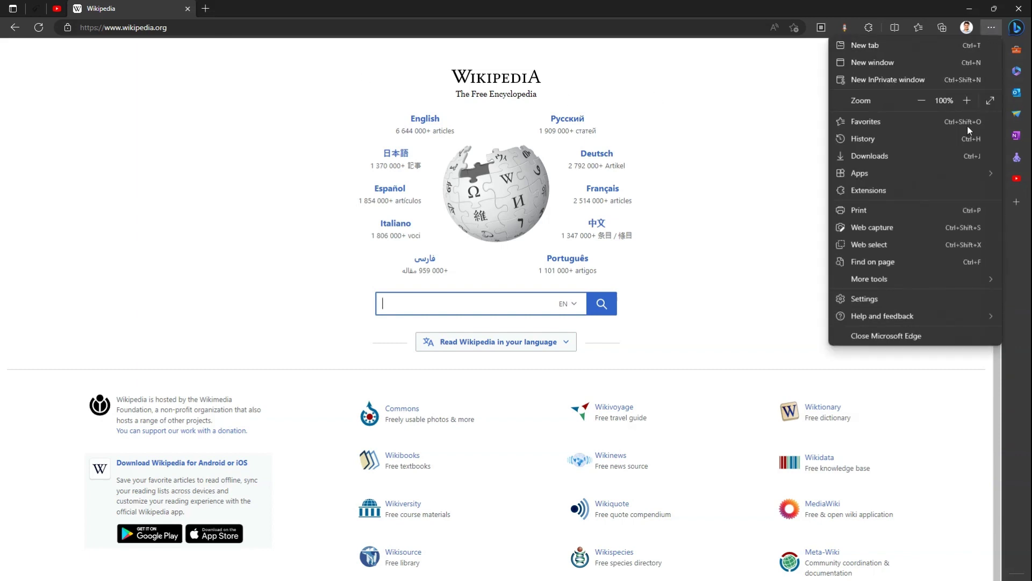
{"action": "mouse_move", "coordinate": [915, 173]}
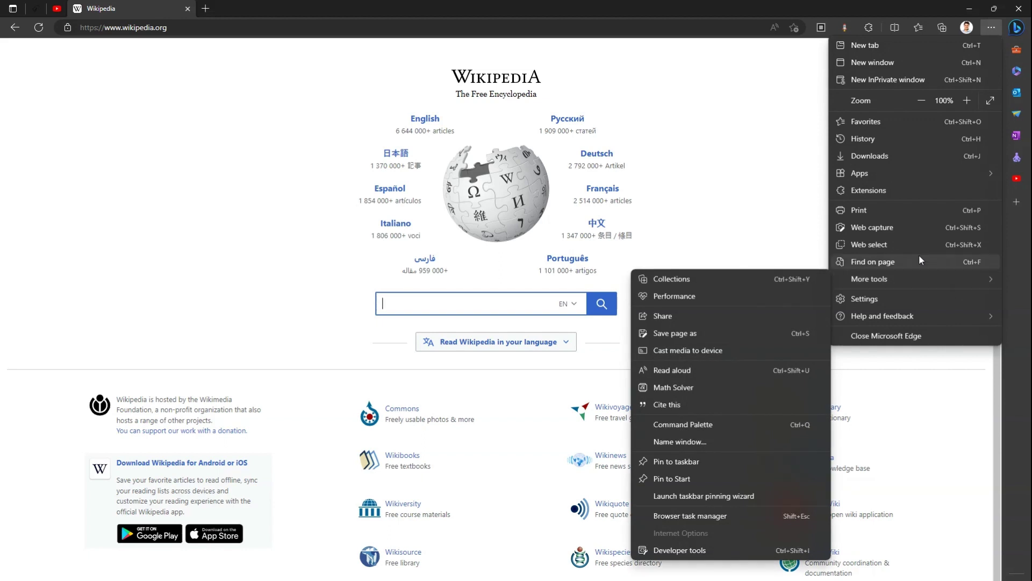
{"action": "mouse_move", "coordinate": [860, 173]}
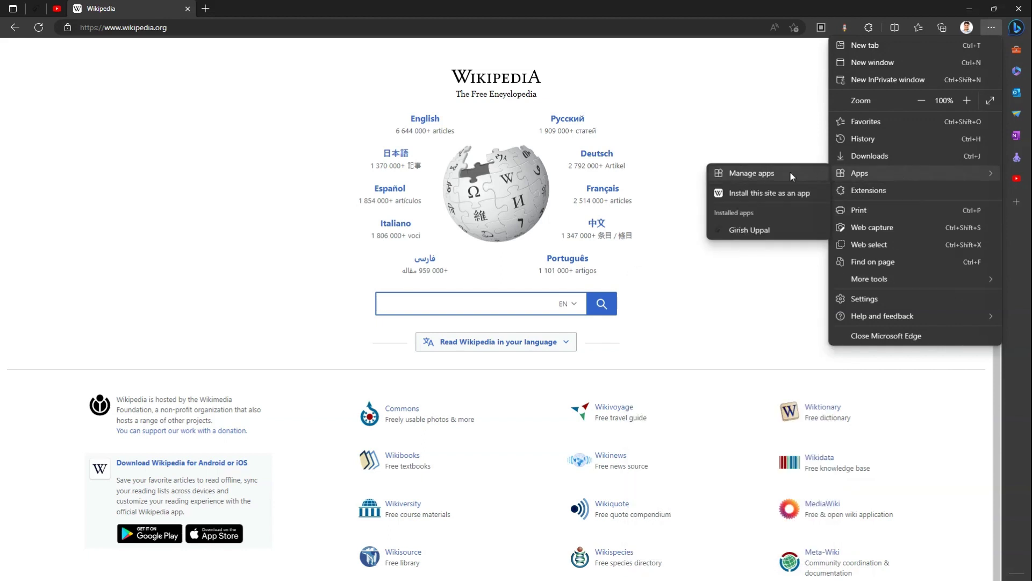
{"action": "left_click", "coordinate": [769, 193]}
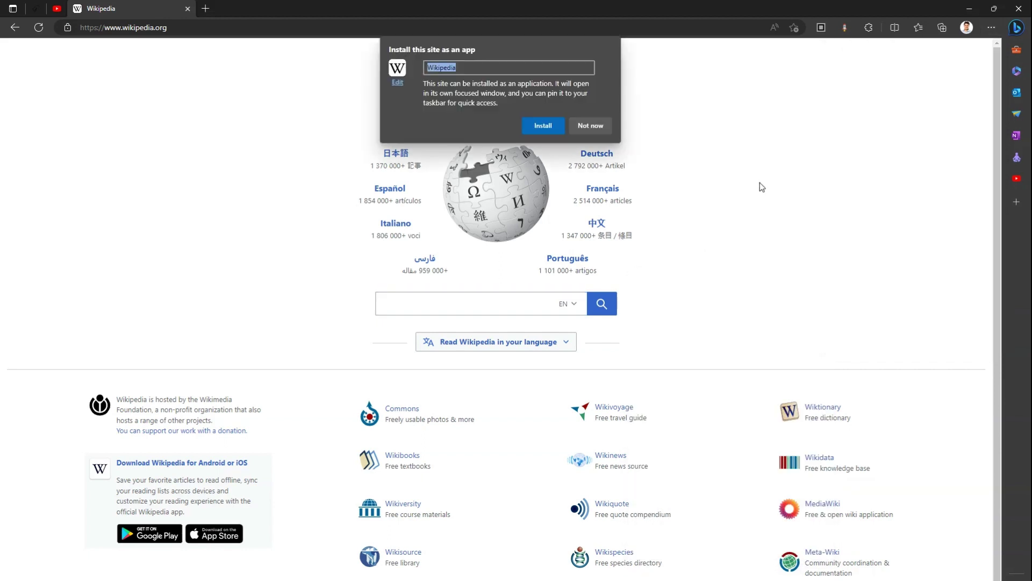
{"action": "left_click", "coordinate": [541, 126]}
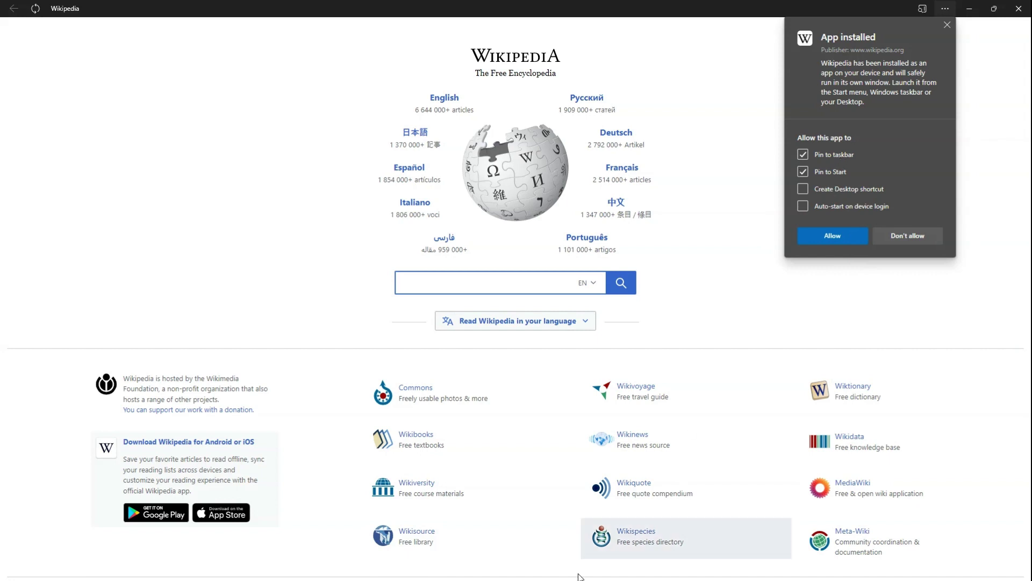
{"action": "key", "text": "super"}
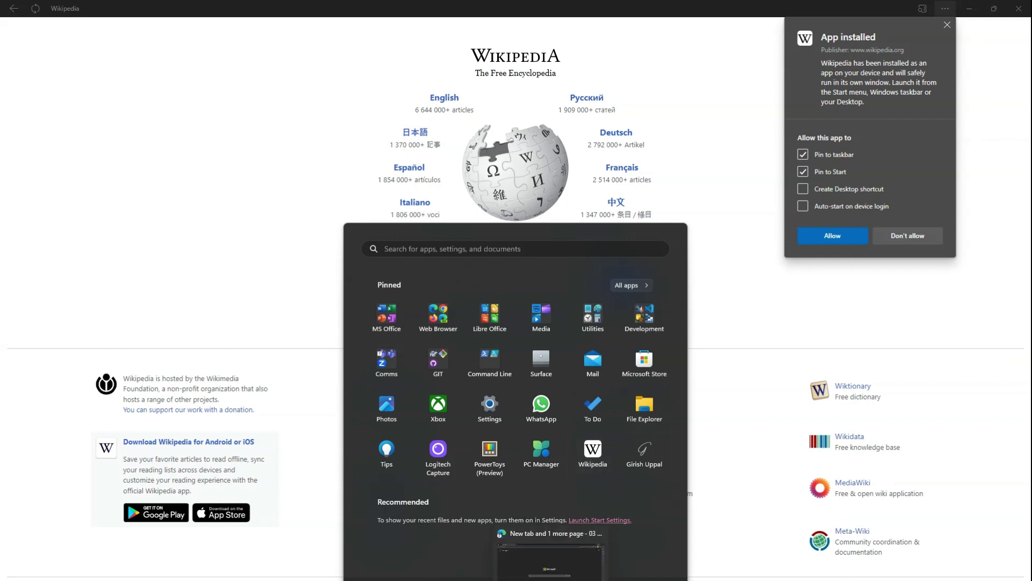
{"action": "left_click", "coordinate": [550, 559]}
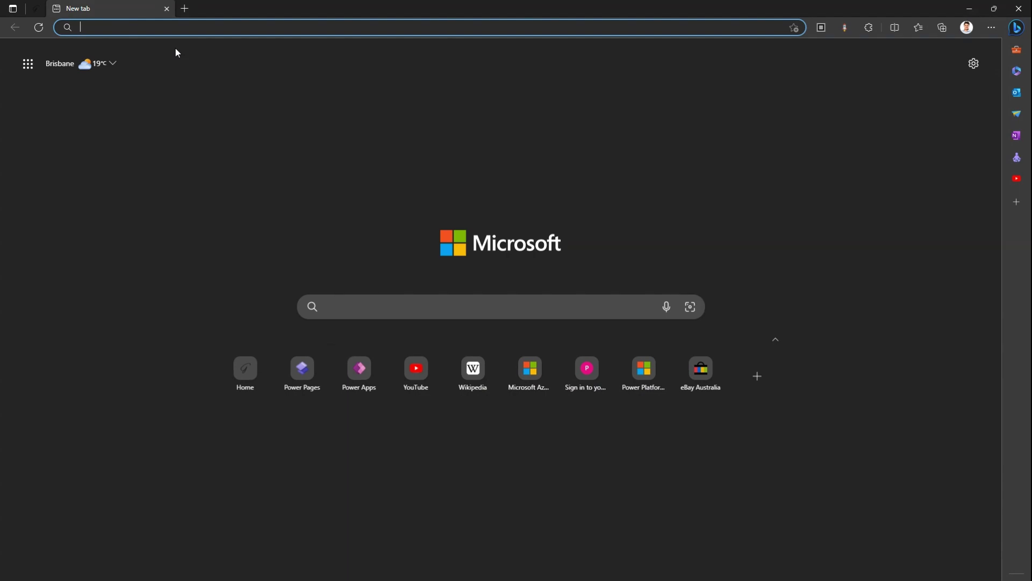
Step: Uninstall the Wikipedia app from Edge's Manage apps page, removing its data
{"action": "left_click", "coordinate": [991, 29]}
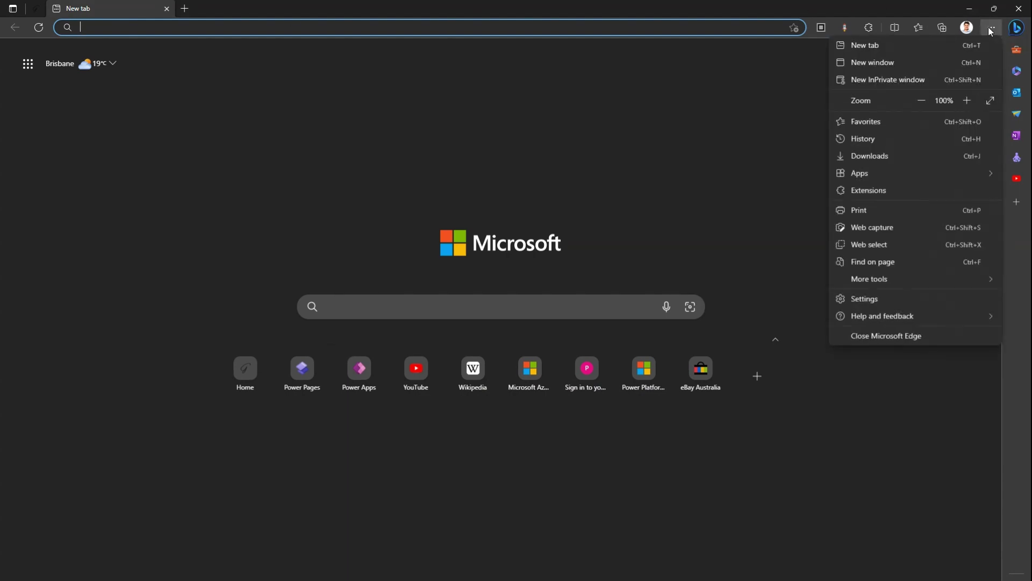
{"action": "mouse_move", "coordinate": [860, 173]}
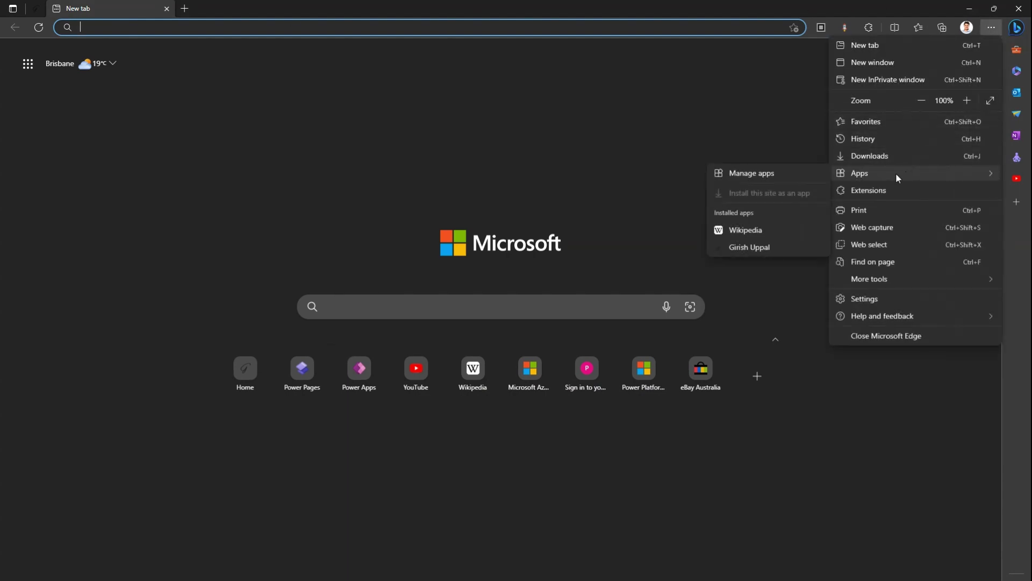
{"action": "left_click", "coordinate": [753, 173]}
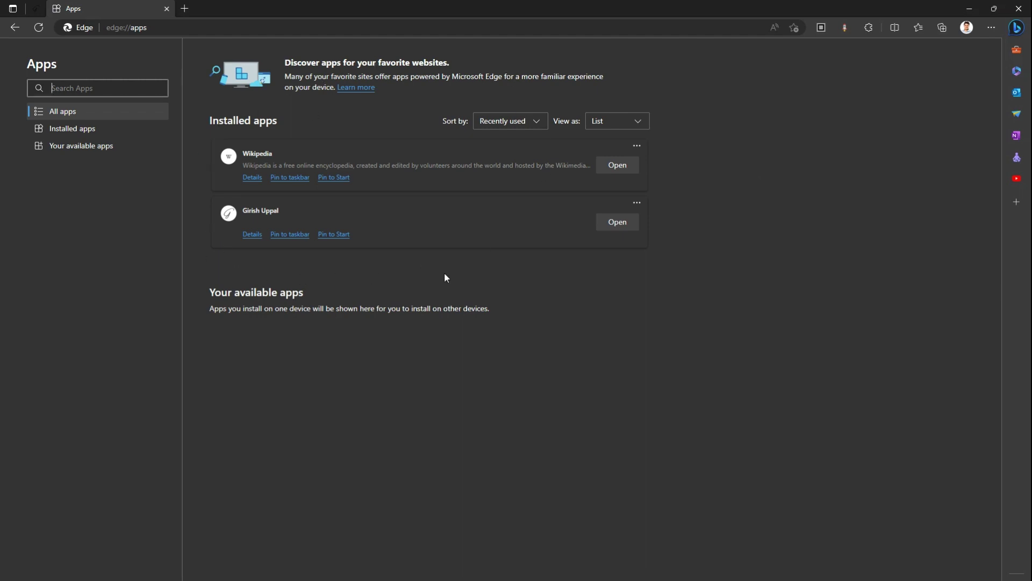
{"action": "left_click", "coordinate": [637, 146]}
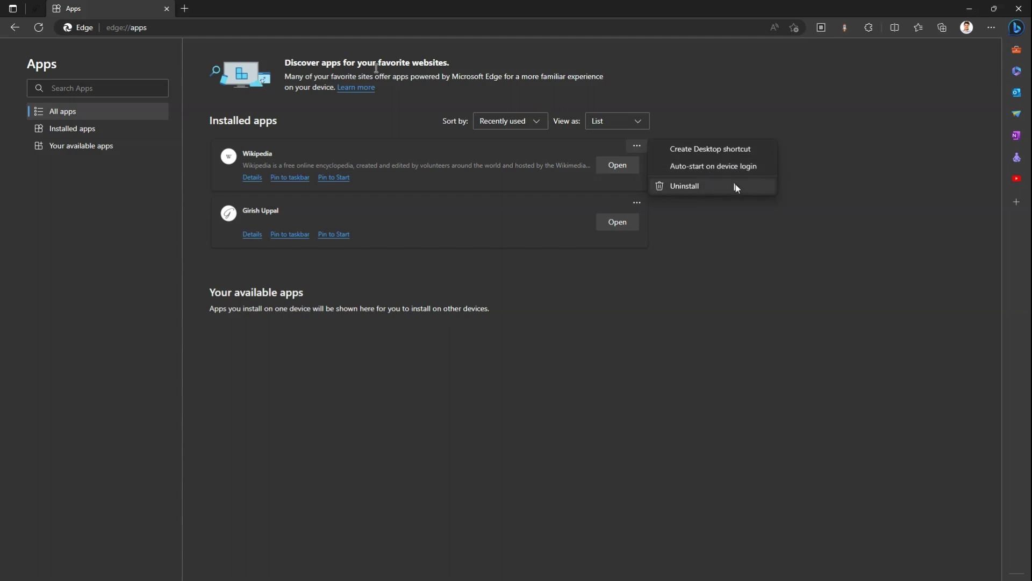
{"action": "left_click", "coordinate": [688, 185]}
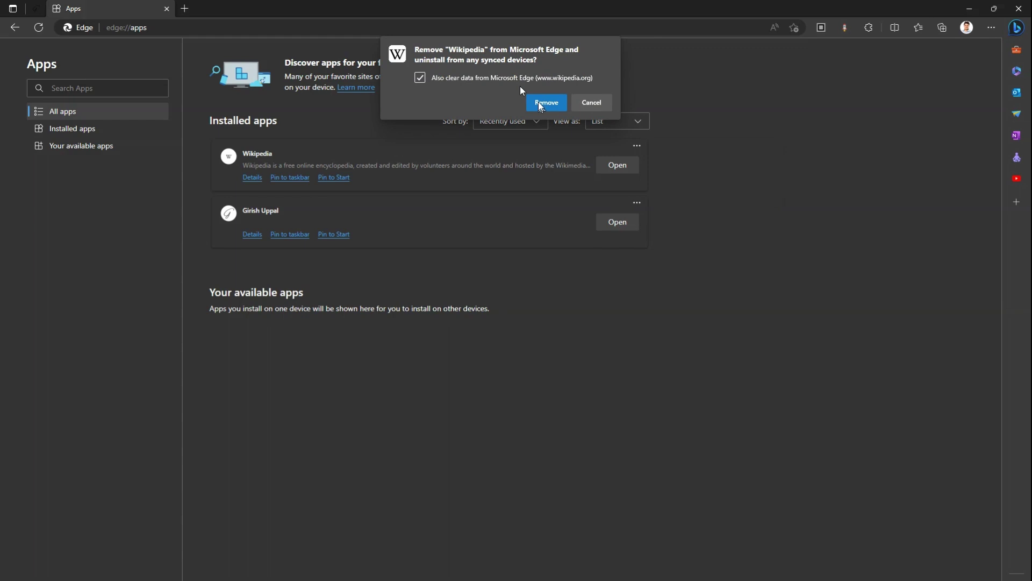
{"action": "left_click", "coordinate": [541, 106]}
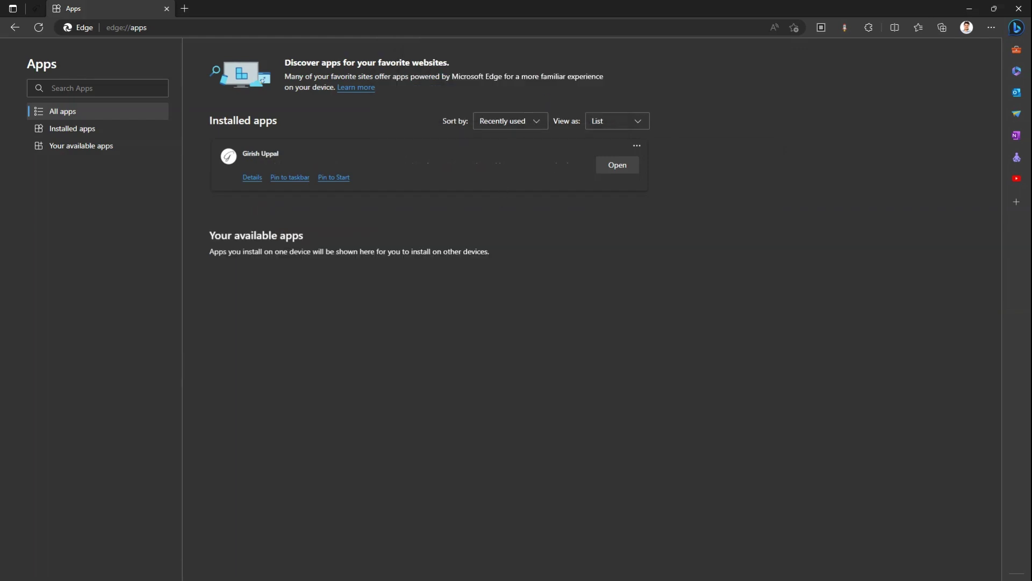
Step: Uninstall the Girish Uppal app from its Start menu tile and close Start
{"action": "key", "text": "super"}
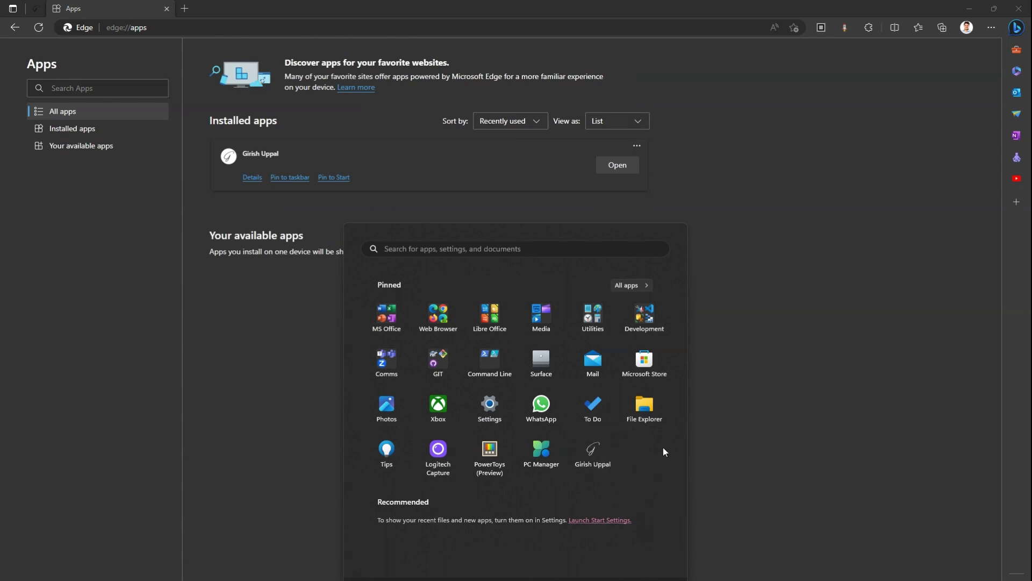
{"action": "right_click", "coordinate": [601, 456]}
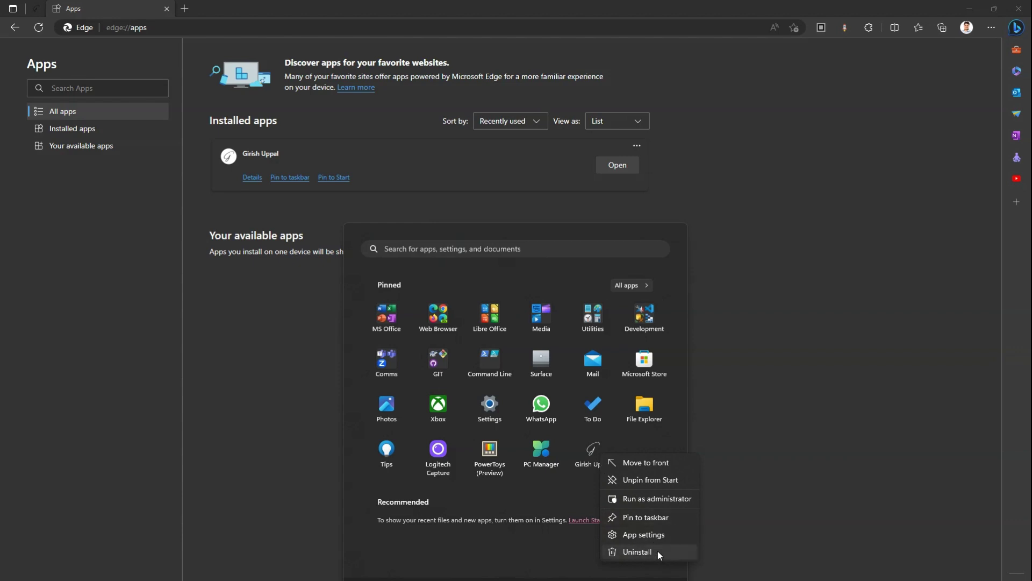
{"action": "left_click", "coordinate": [659, 553]}
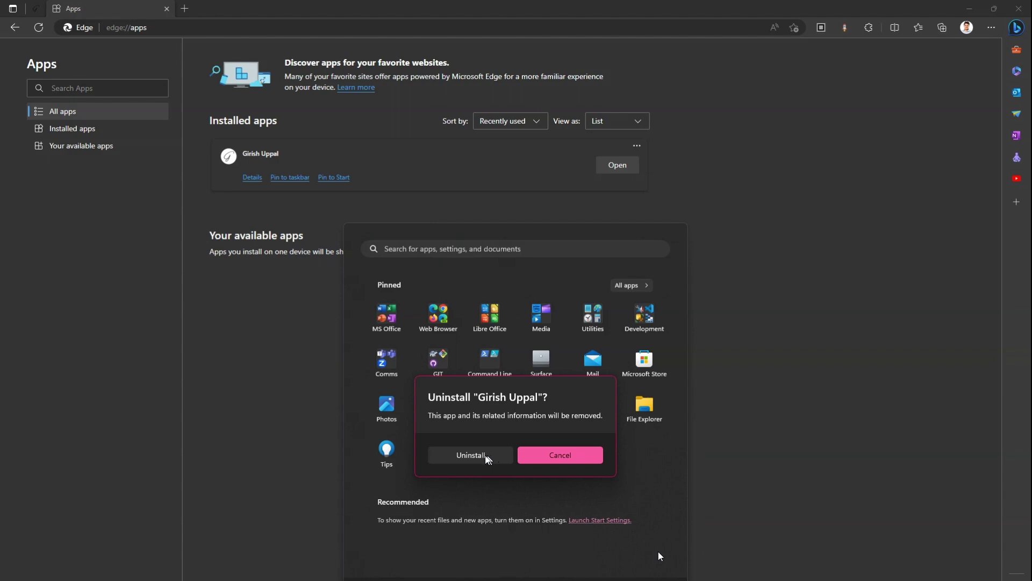
{"action": "left_click", "coordinate": [485, 456]}
{"action": "left_click", "coordinate": [800, 314]}
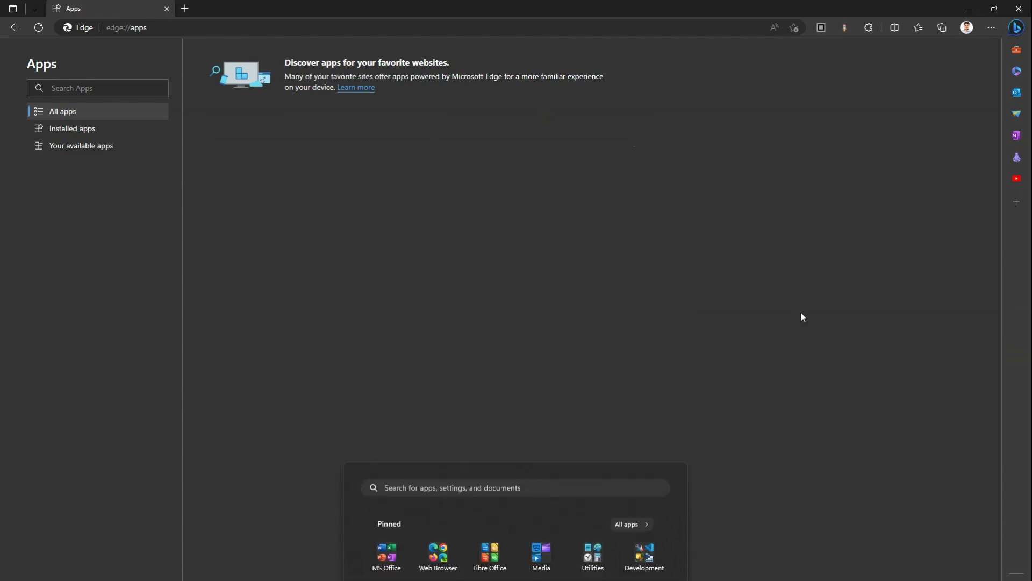